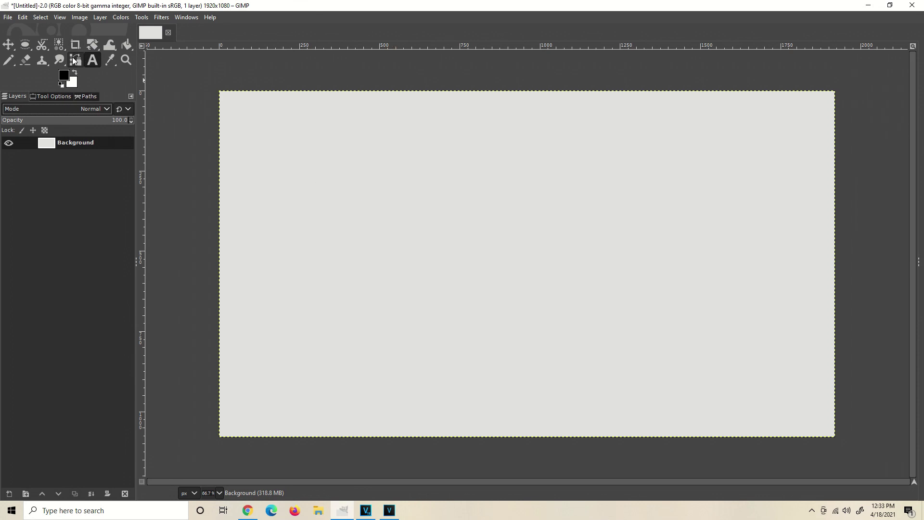
Step: Draw a two-anchor path across the canvas centre, shaping it into an upward arch
click(75, 60)
click(369, 261)
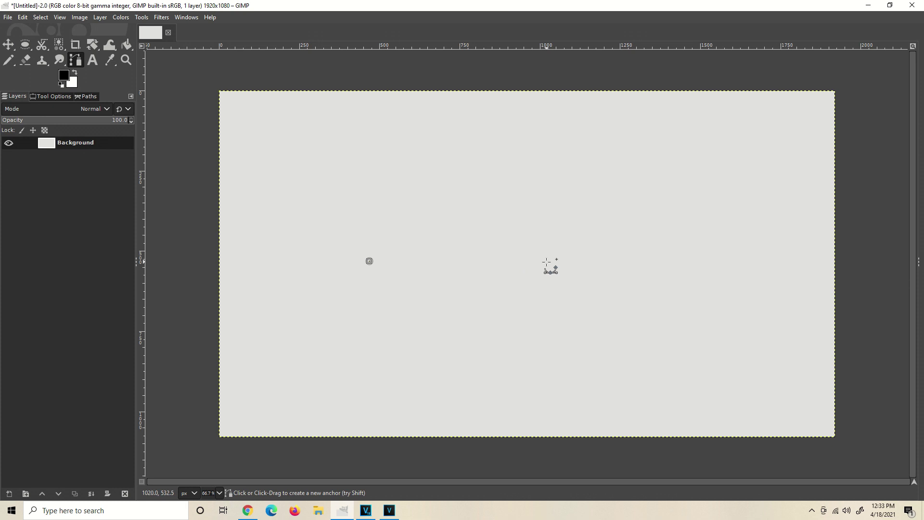
drag(545, 262, 560, 283)
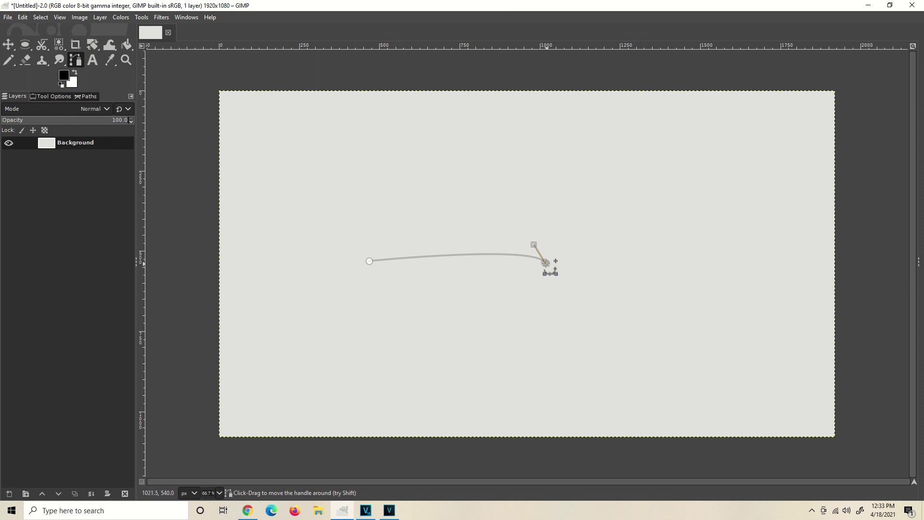
mouse_move(551, 269)
mouse_down()
mouse_move(536, 245)
mouse_move(455, 215)
mouse_move(456, 176)
mouse_move(454, 262)
mouse_move(451, 215)
mouse_up()
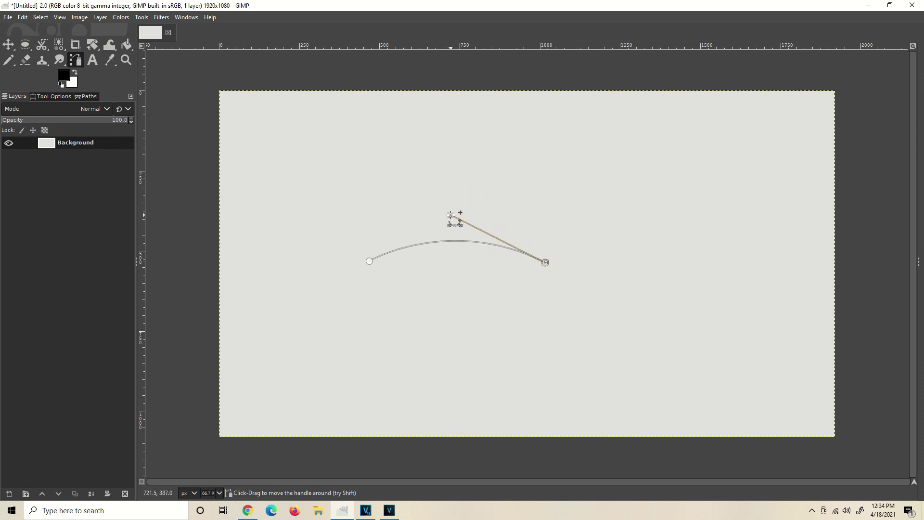
Step: Convert the arched path to a selection and create a new layer filled with transparency
click(43, 22)
click(56, 83)
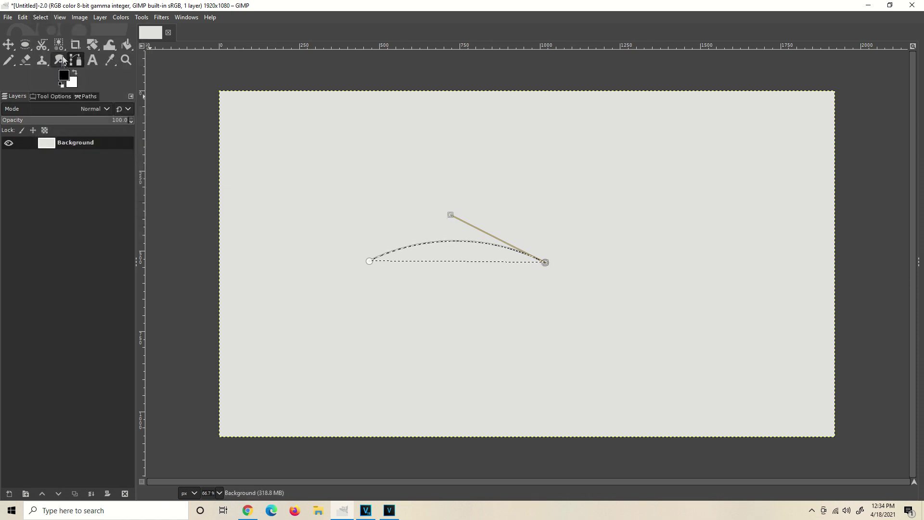
click(99, 19)
click(107, 31)
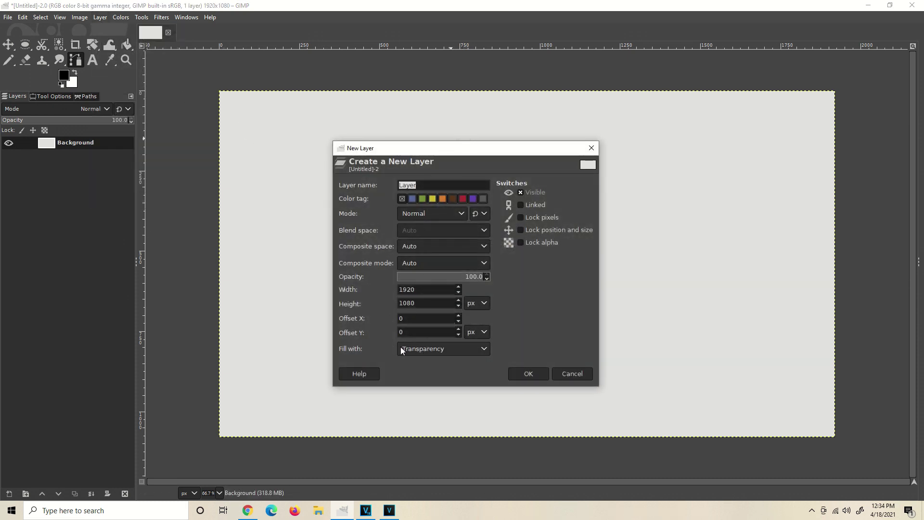
click(531, 376)
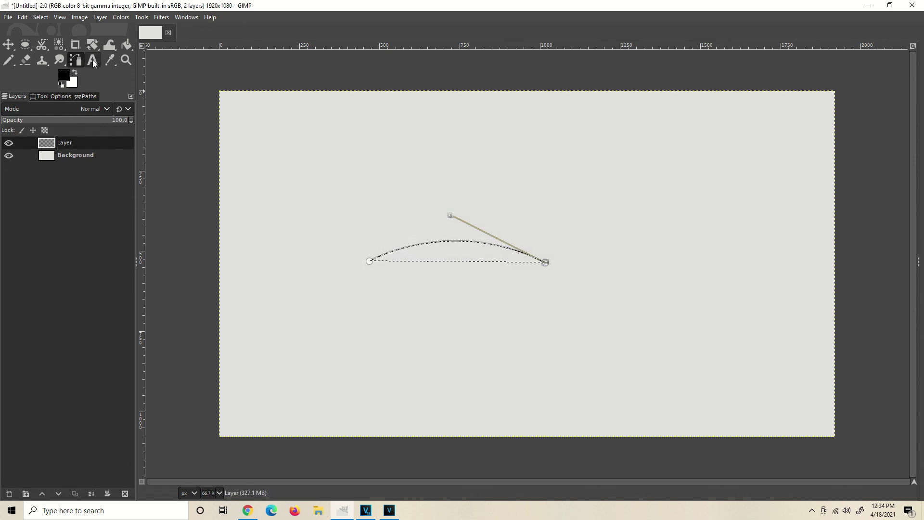
Step: Add an Ubuntu Bold 66 px 'CURVED TEXT' text box over the curve
click(92, 60)
drag(377, 234, 540, 280)
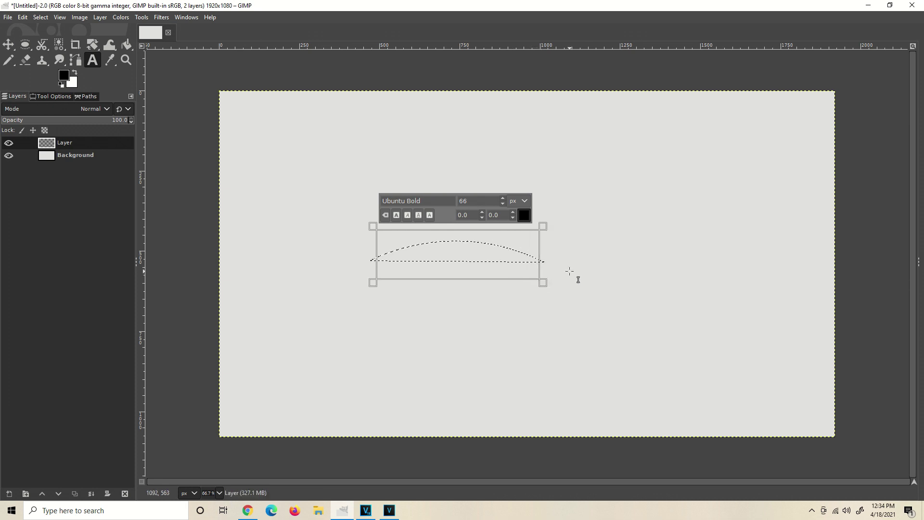
text(CURVED TEXT)
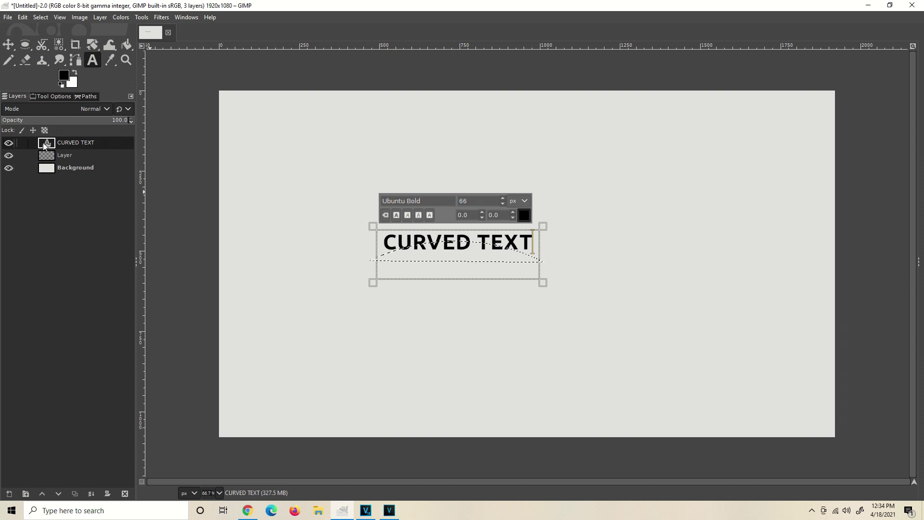
right_click(44, 143)
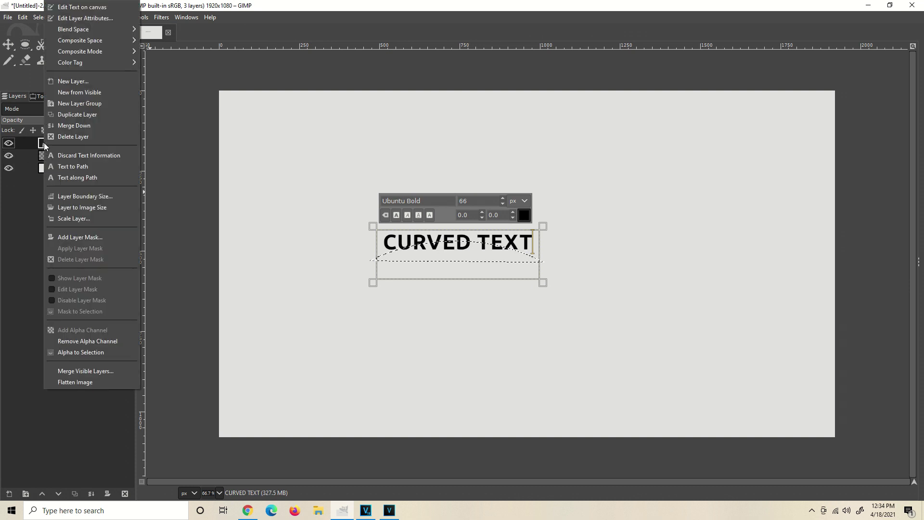
Step: Bend 'CURVED TEXT' along the path, delete the flat text layer, and deselect
click(64, 177)
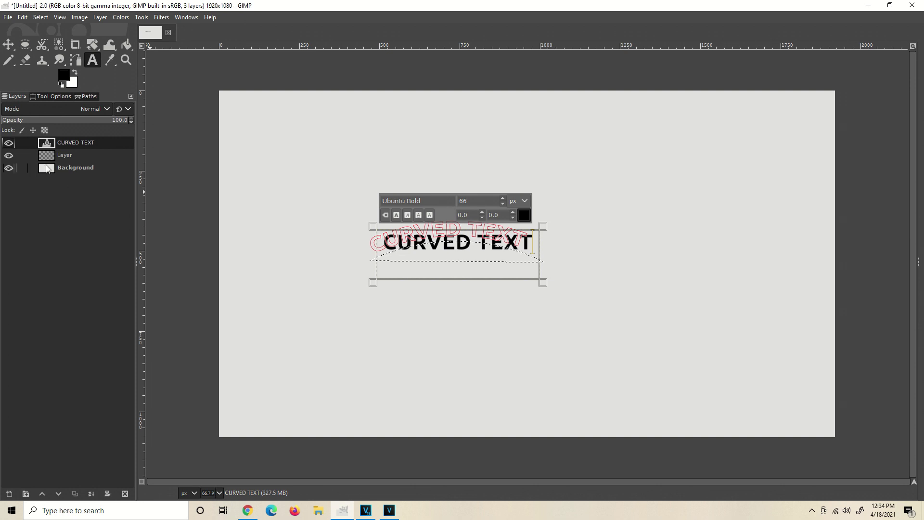
right_click(46, 143)
click(67, 138)
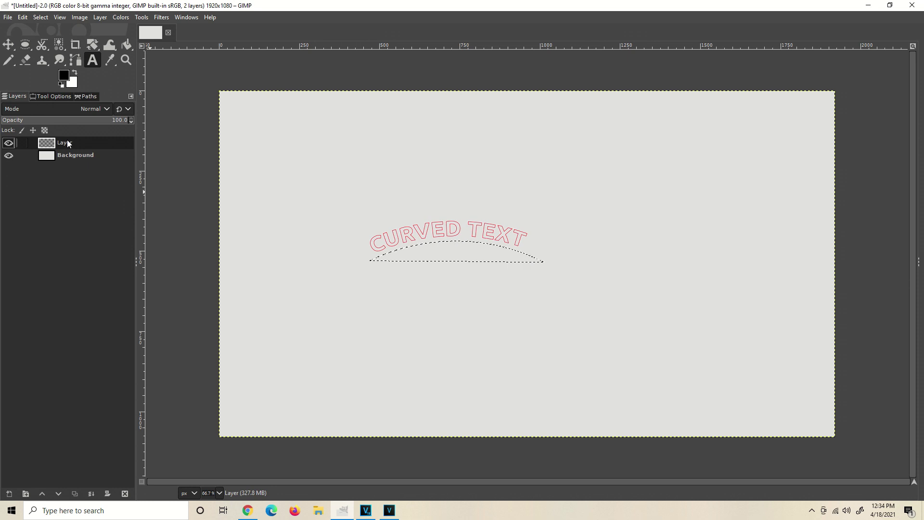
click(40, 18)
click(49, 34)
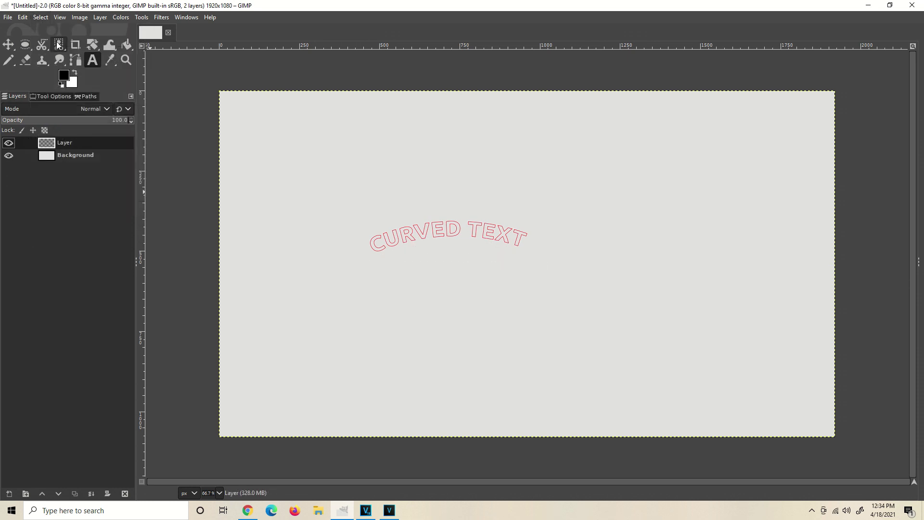
Step: Turn the CURVED TEXT outline path into a selection and hide that path
click(81, 96)
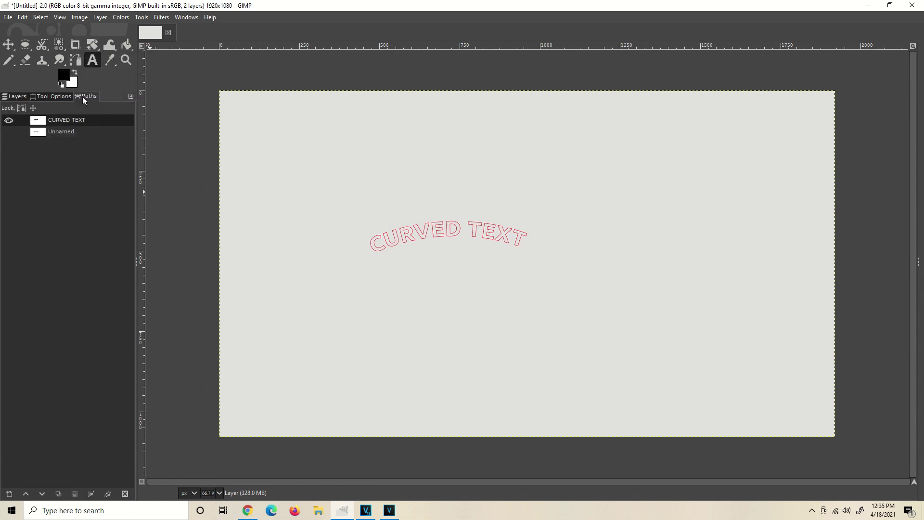
right_click(40, 124)
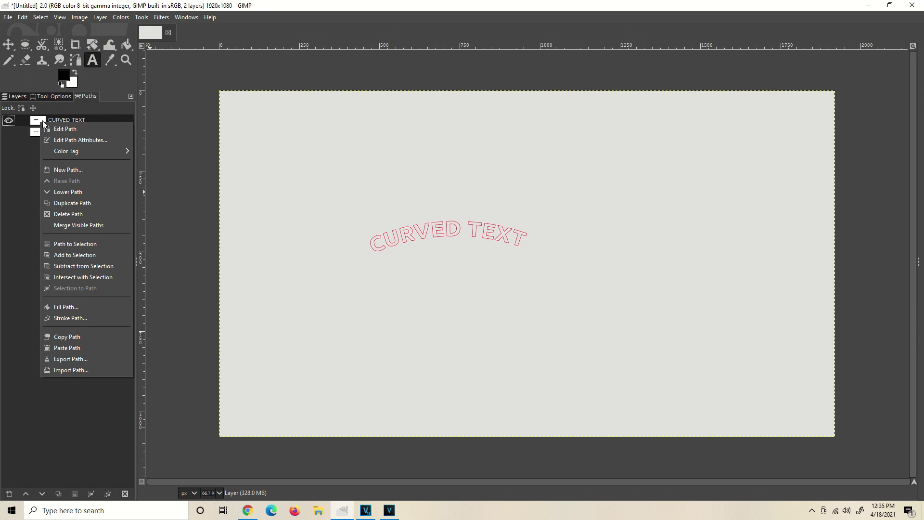
click(75, 243)
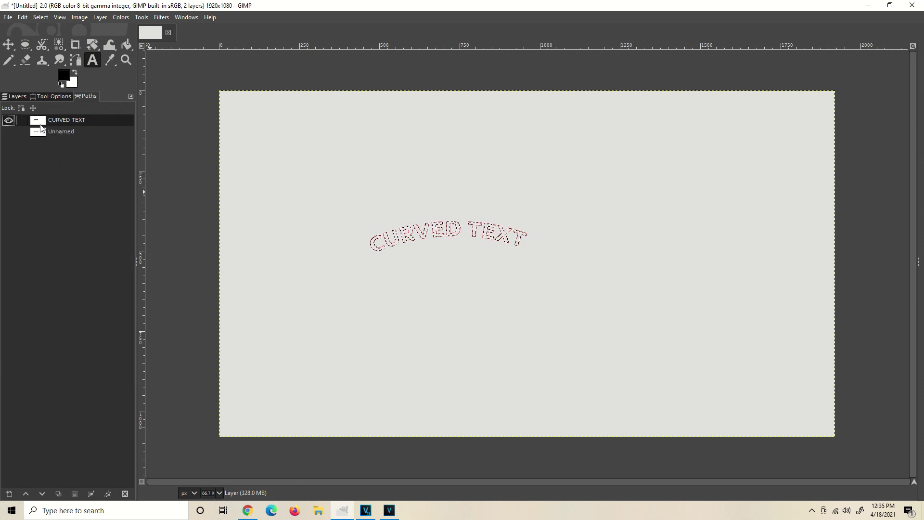
click(10, 120)
click(17, 96)
Step: Bucket-fill the arched letter selection with black, then clear the selection
click(123, 46)
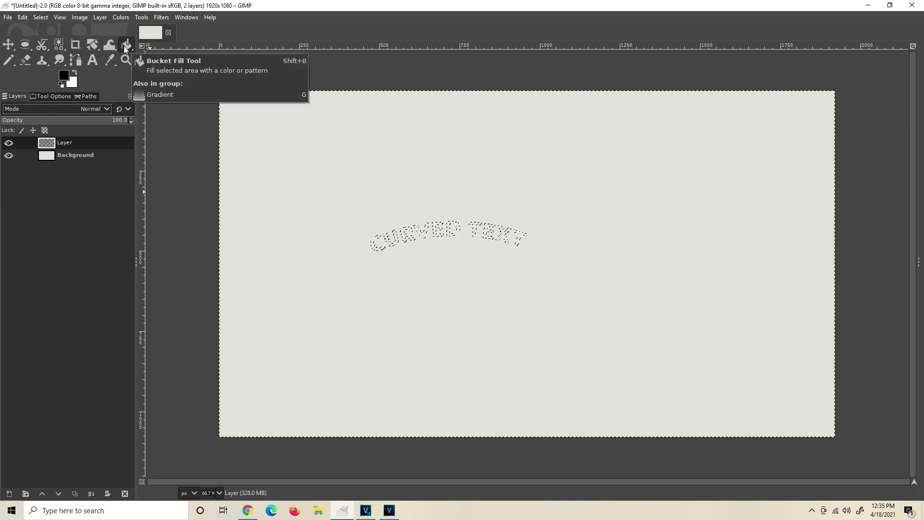
click(379, 247)
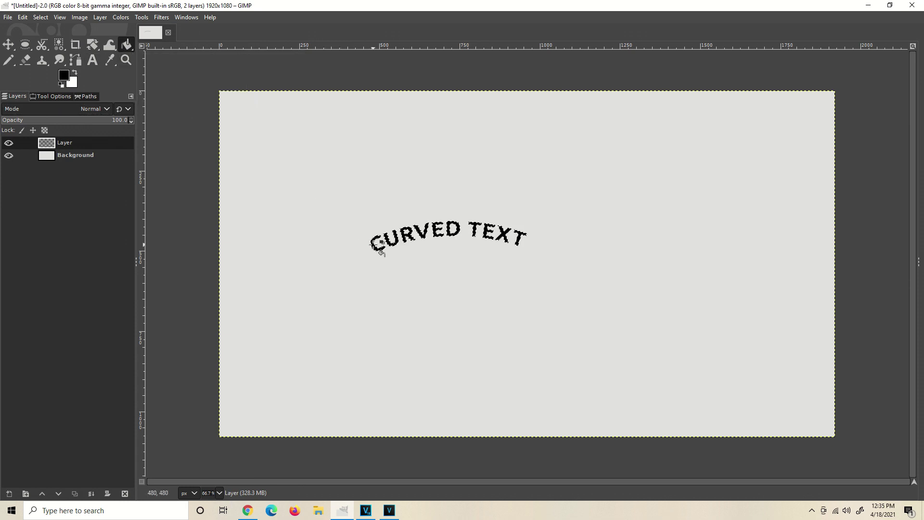
click(40, 17)
click(51, 50)
Step: Rotate the black curved-text layer by about 2.5 degrees and apply it
click(142, 16)
mouse_move(166, 52)
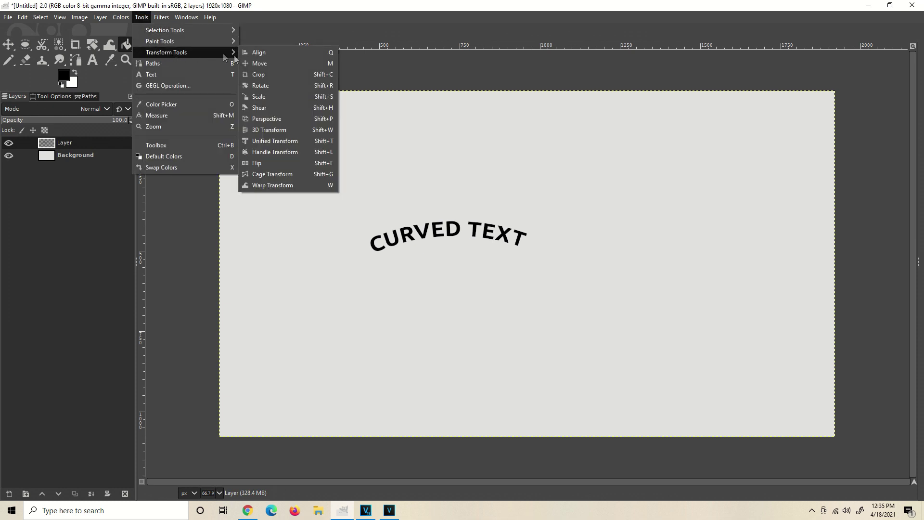
click(260, 85)
click(271, 88)
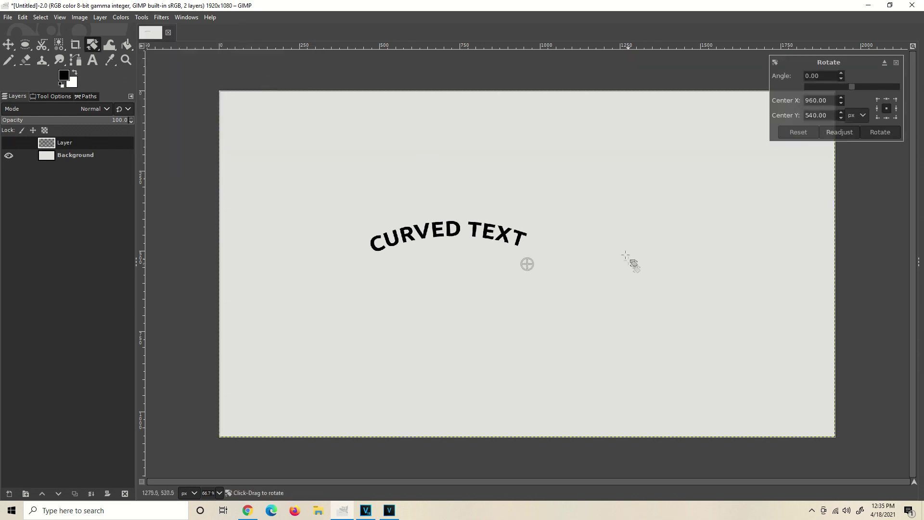
drag(630, 259, 628, 254)
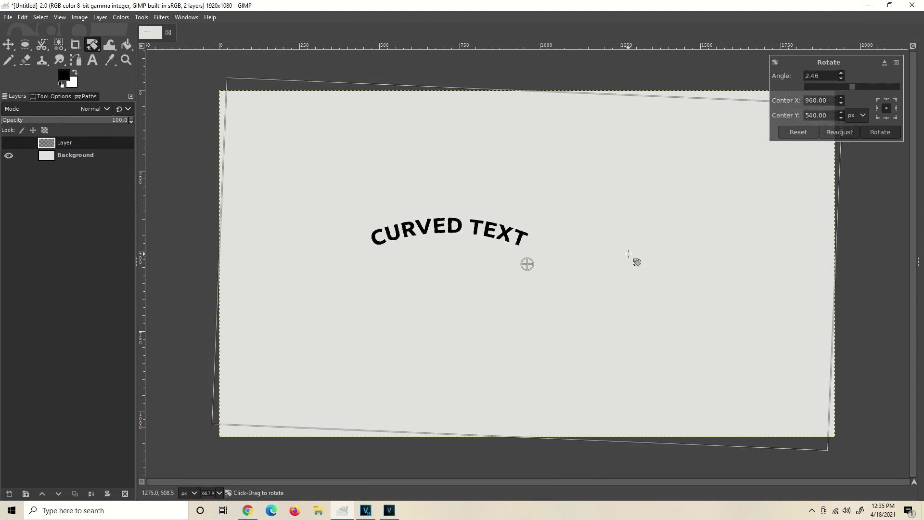
click(872, 134)
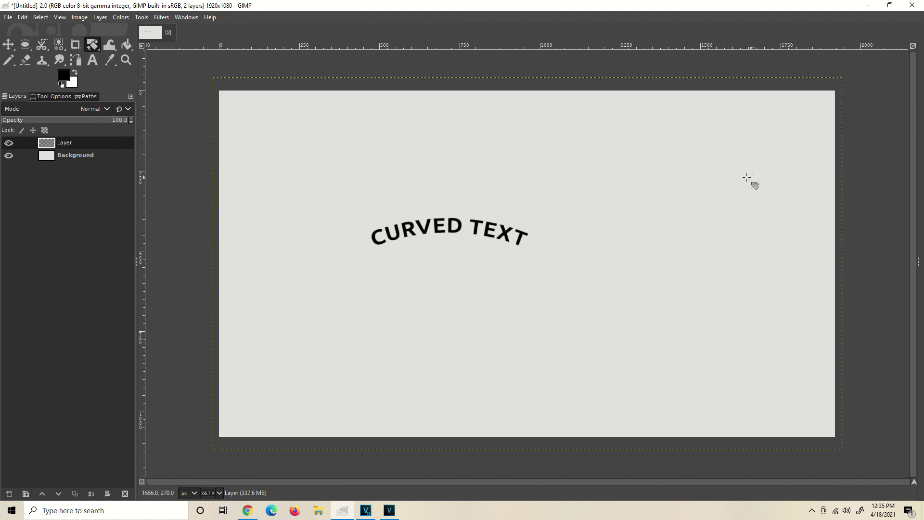
Step: Move the curved-text layer right and slightly down on the canvas
click(8, 43)
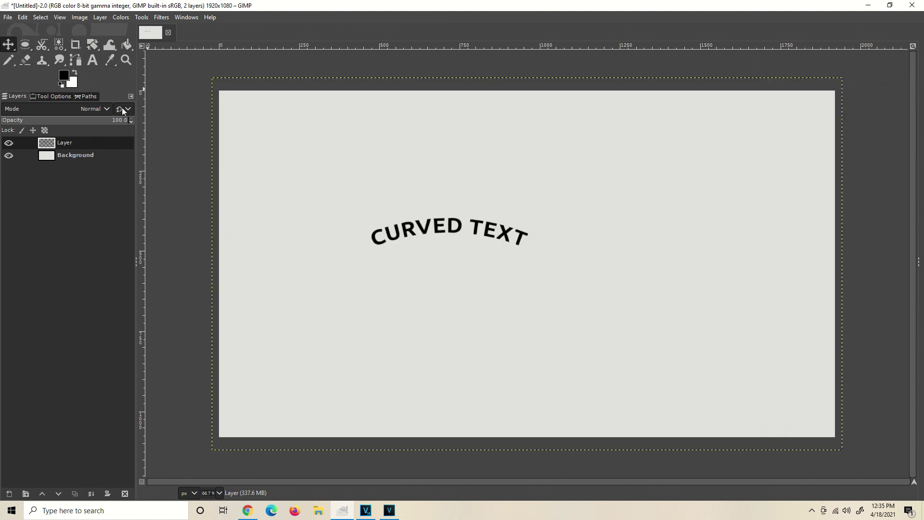
drag(374, 237, 439, 261)
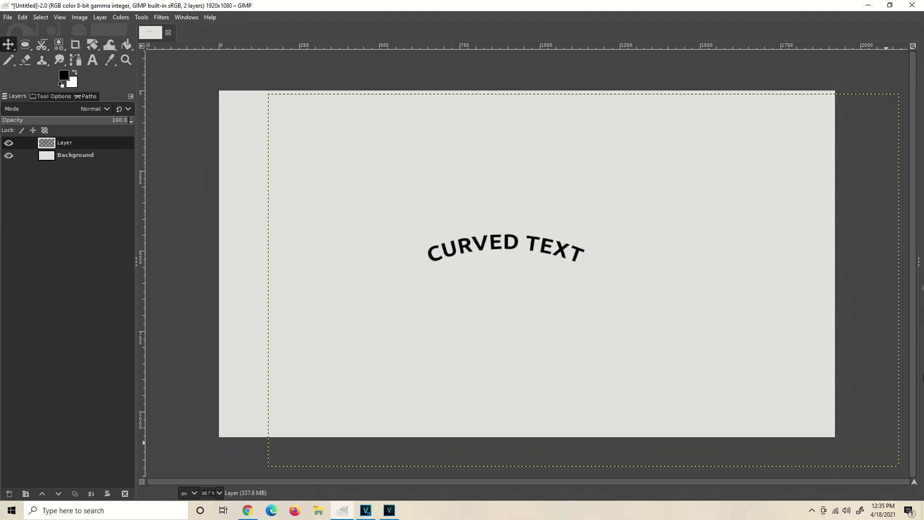
click(106, 17)
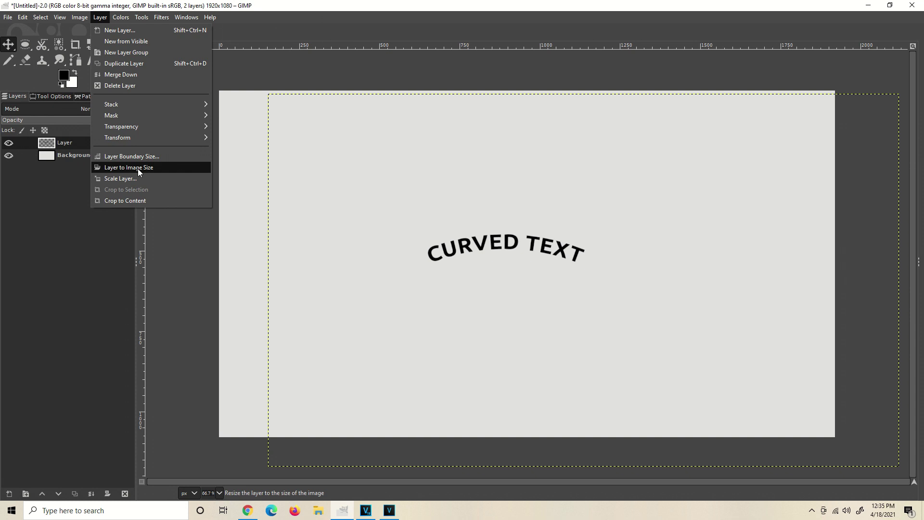